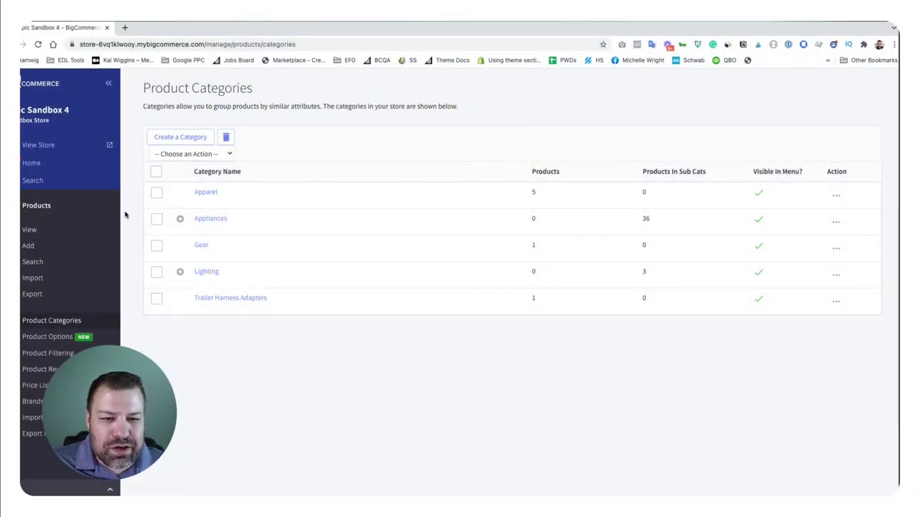
Open the 'test shirt' product from the product list and review its details, including dimensions and weight.
click(206, 194)
click(34, 229)
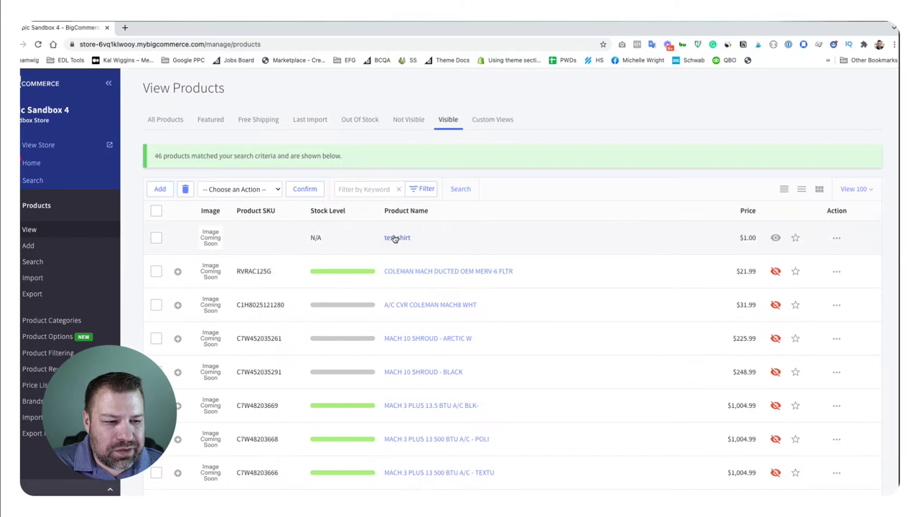
click(394, 238)
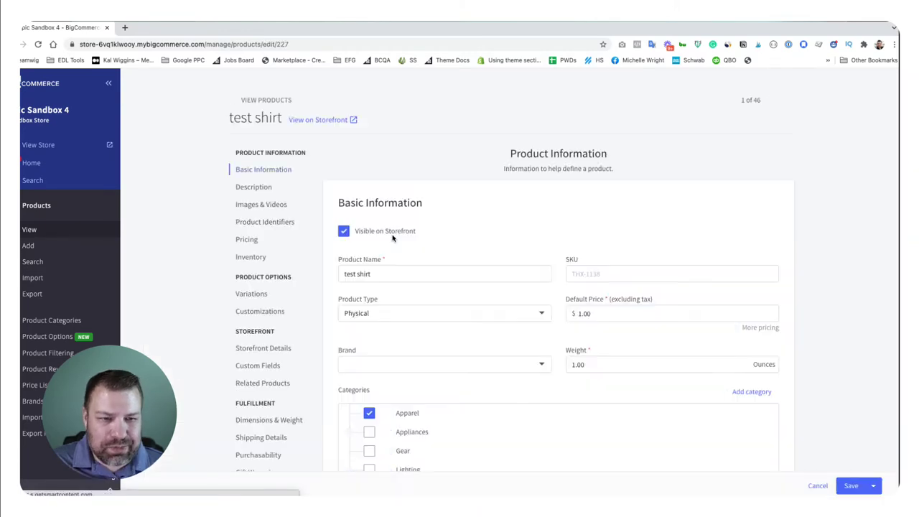
scroll(333, 271, down, 10)
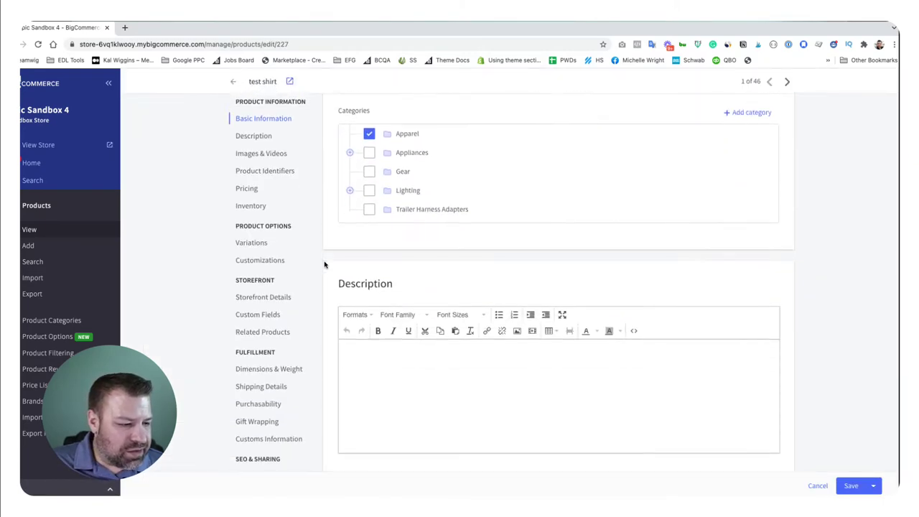
scroll(334, 273, down, 10)
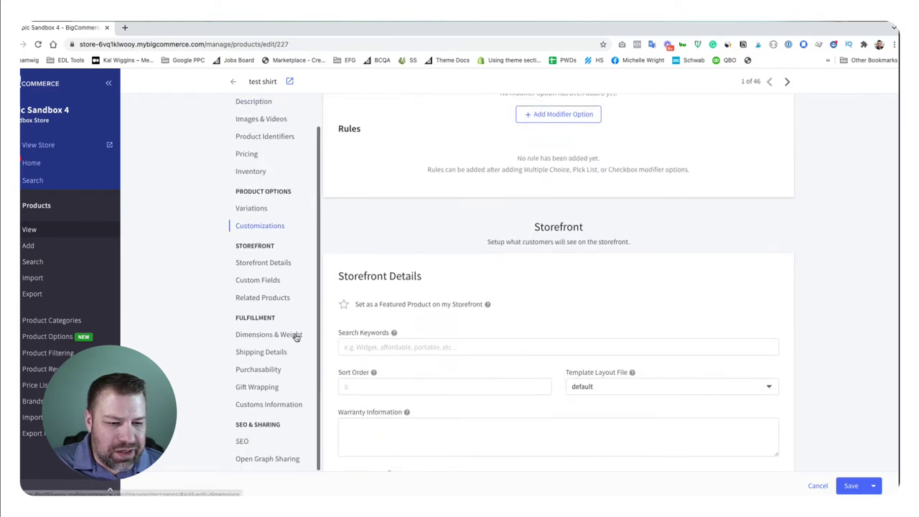
click(280, 336)
scroll(280, 338, up, 10)
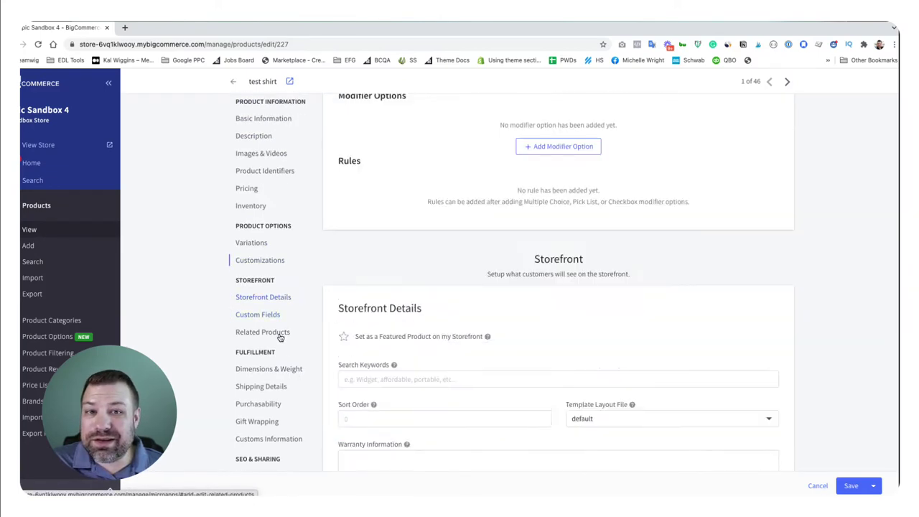
scroll(280, 338, up, 10)
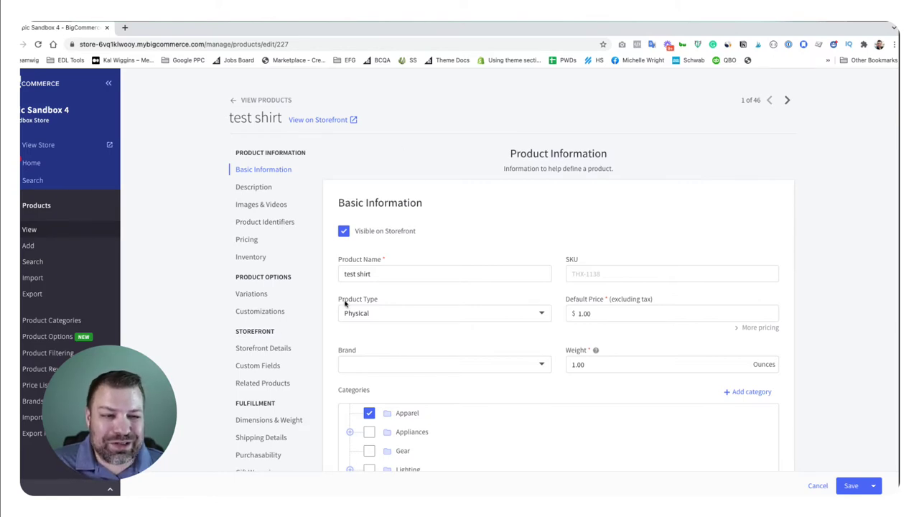
Select 'test shirt' in the product list, delete it, and confirm the permanent removal.
click(30, 229)
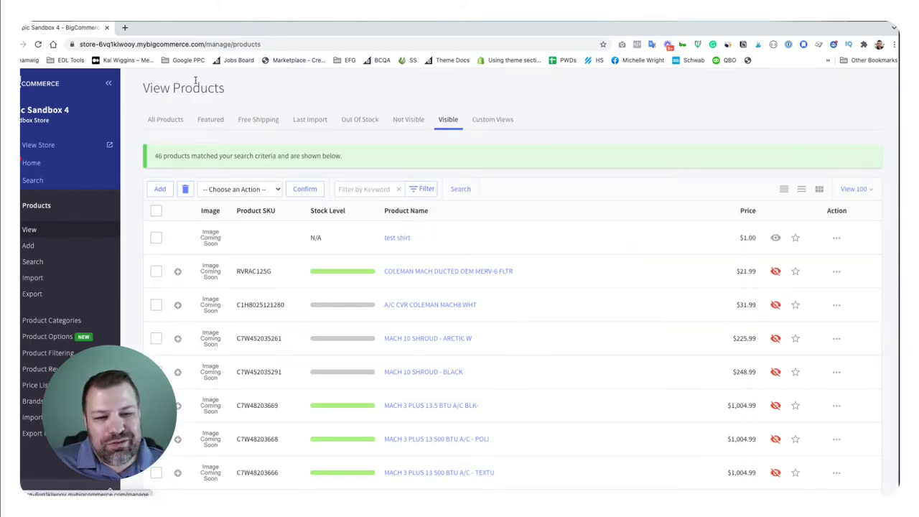
click(156, 238)
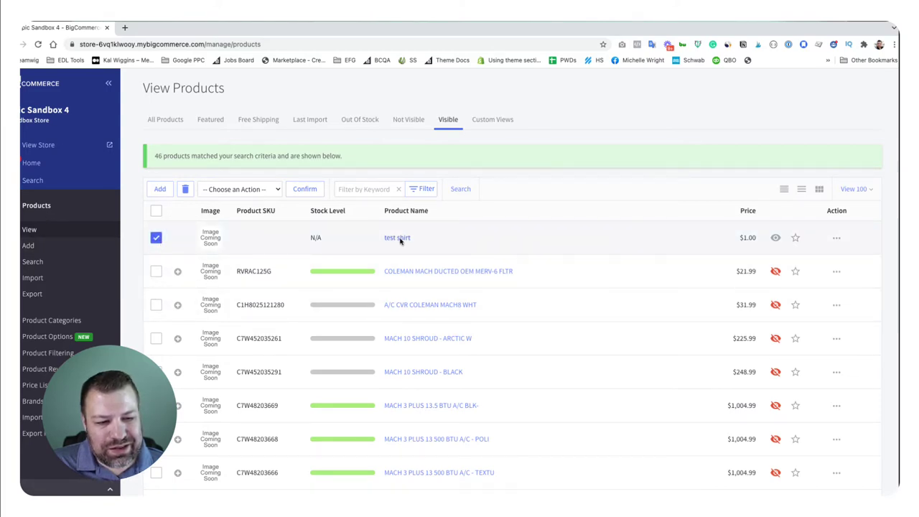
click(186, 192)
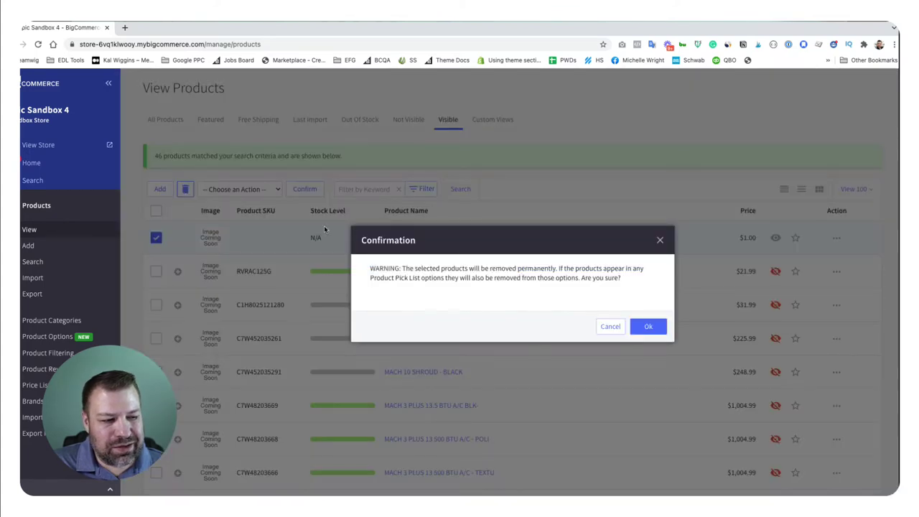
click(647, 326)
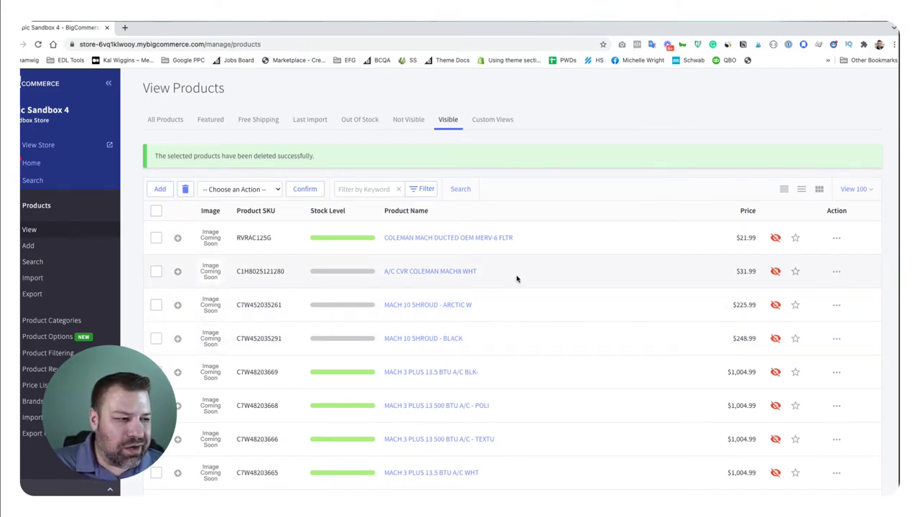
click(853, 189)
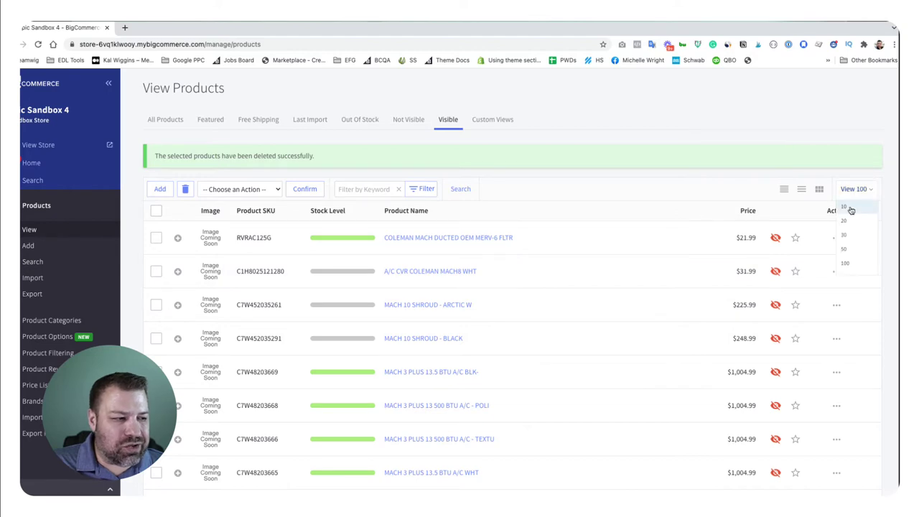
click(844, 206)
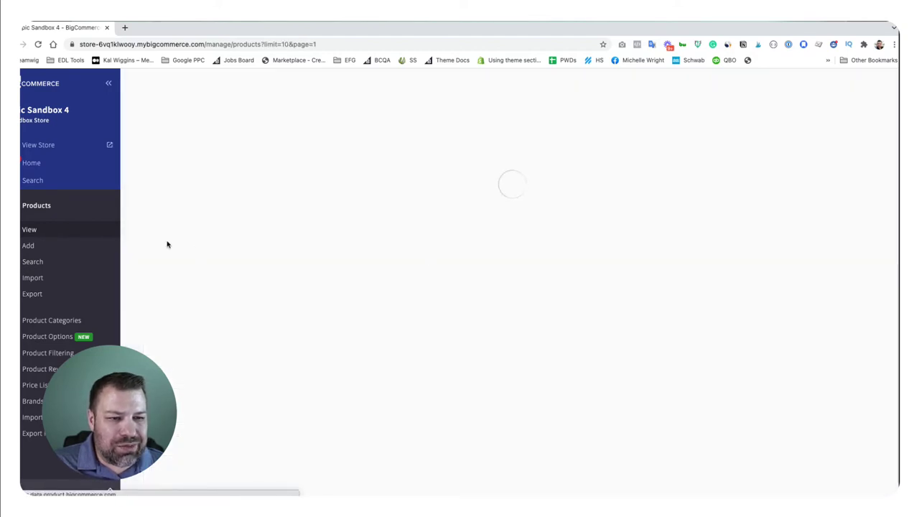
click(156, 210)
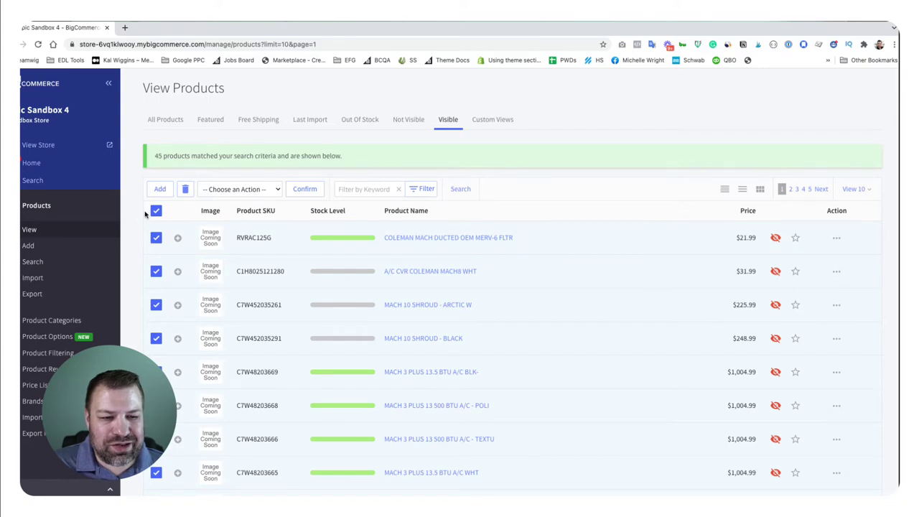
scroll(153, 222, down, 3)
scroll(412, 206, up, 3)
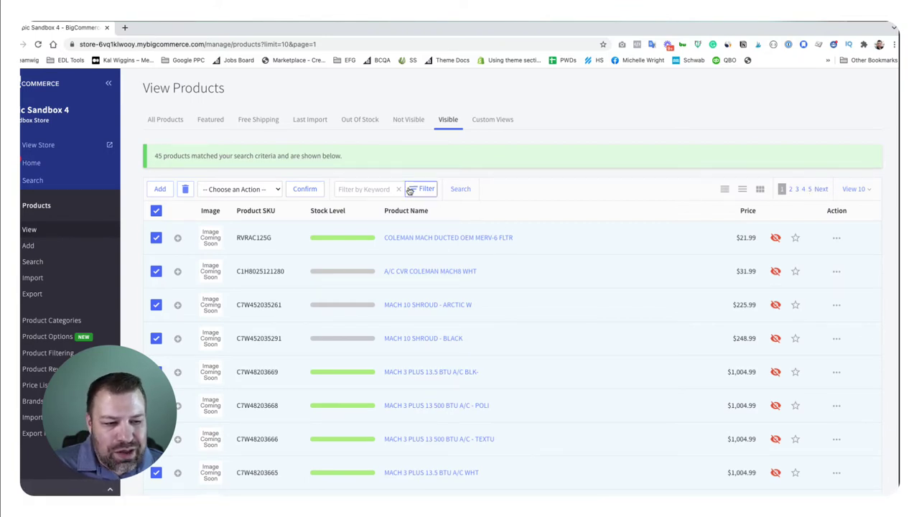
click(855, 189)
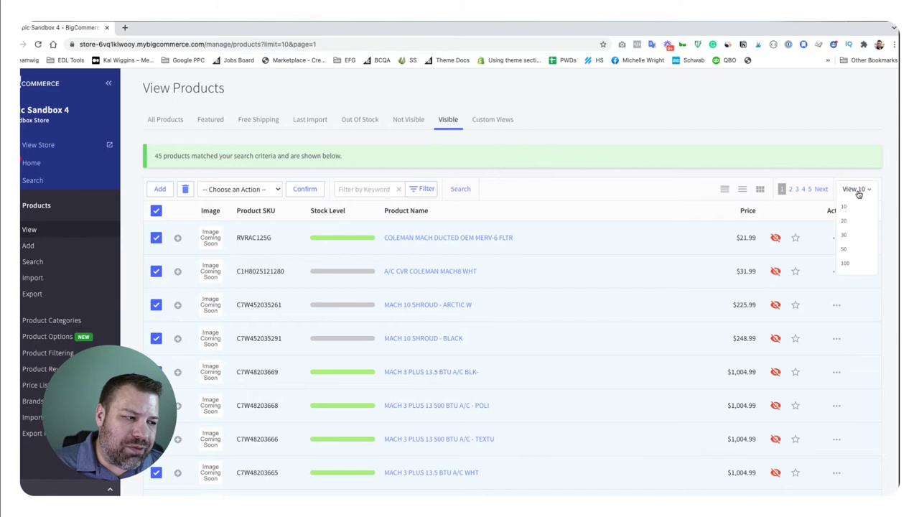
click(847, 262)
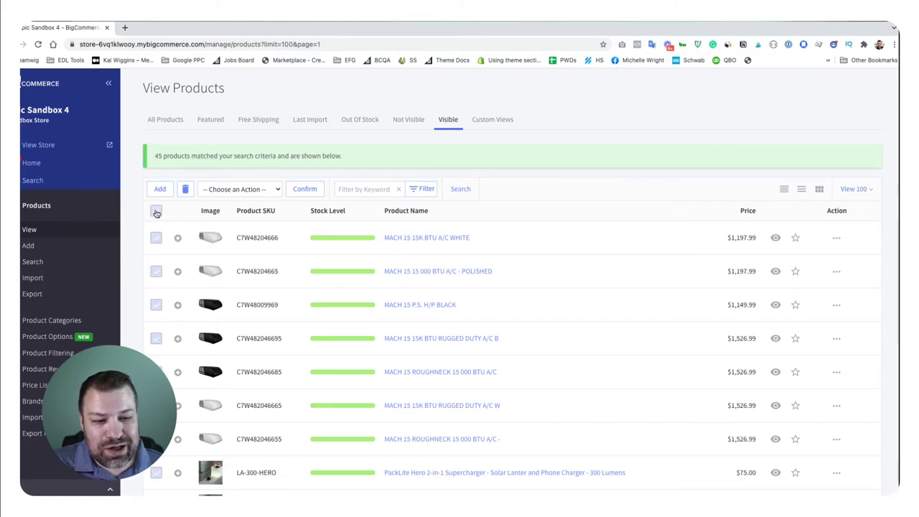
Select every product in the list and scroll through the selection.
click(155, 211)
scroll(158, 222, down, 1)
scroll(159, 222, down, 3)
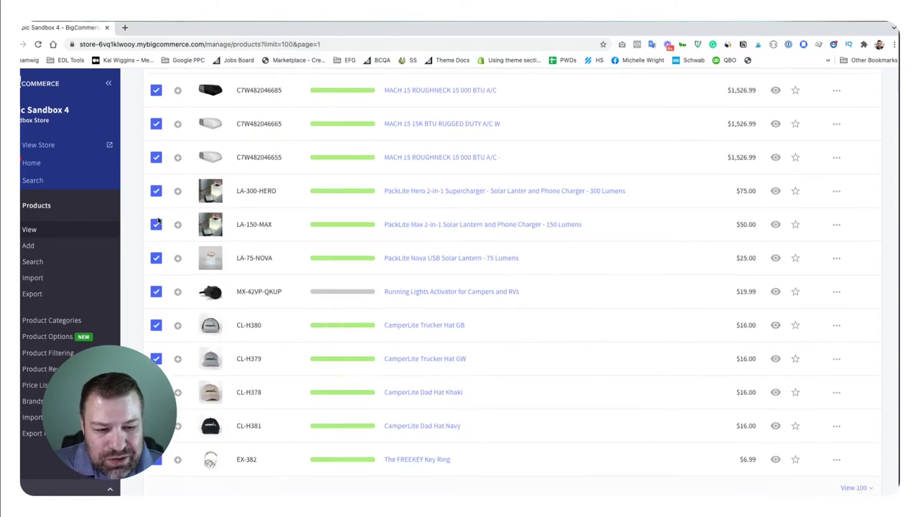
scroll(261, 212, up, 3)
scroll(262, 212, up, 2)
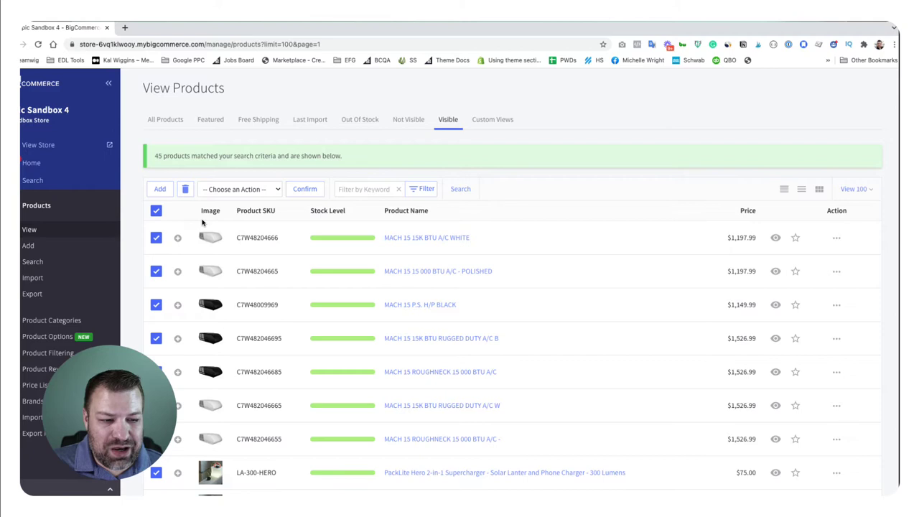
Filter the product list, then go to the Product Categories page listing the five categories.
mouse_move(333, 276)
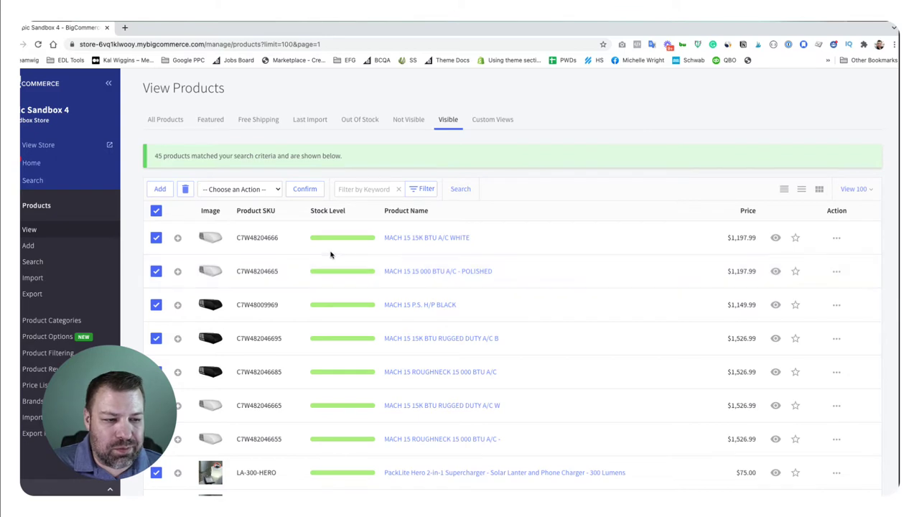
click(418, 191)
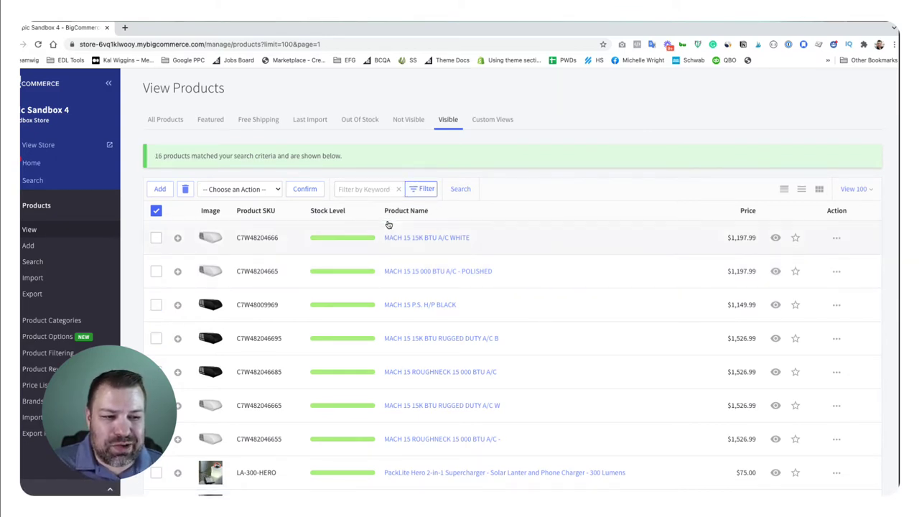
click(419, 190)
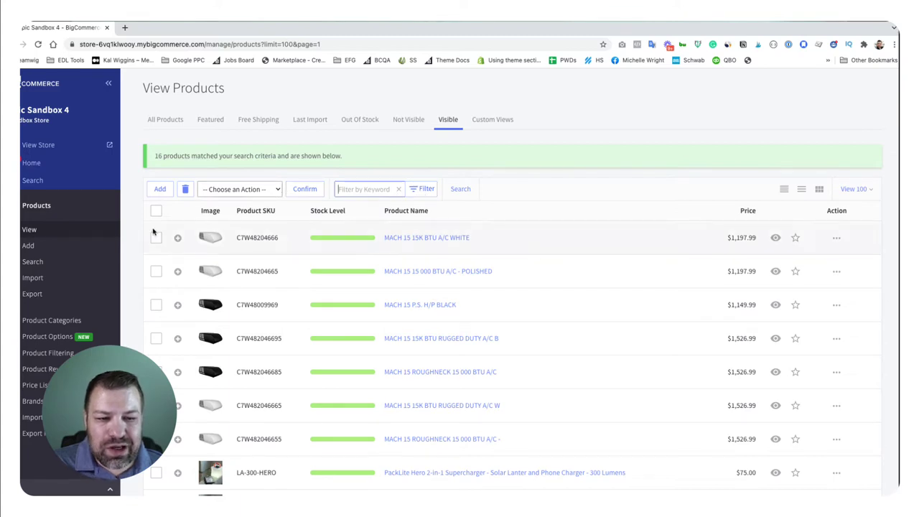
click(58, 320)
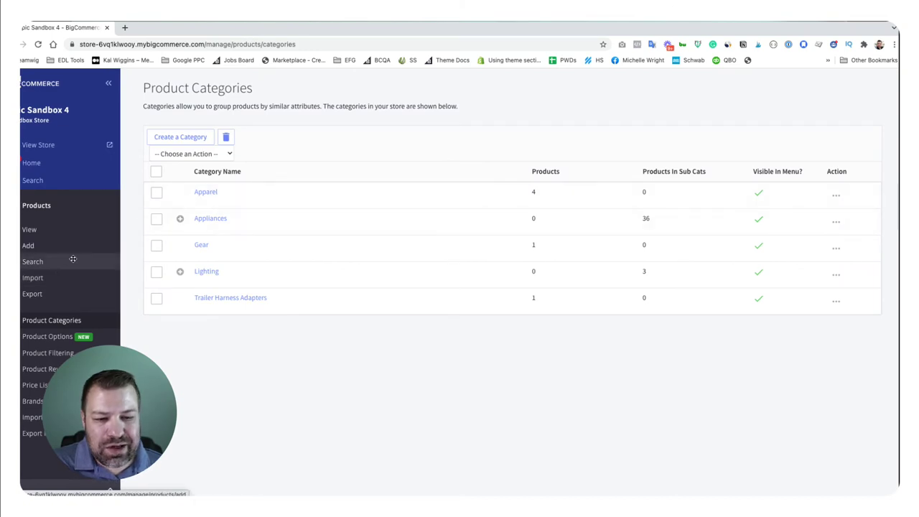
List the 4 Apparel products (CamperLite Trucker Hats and Dad Hats) and select all of them.
click(837, 196)
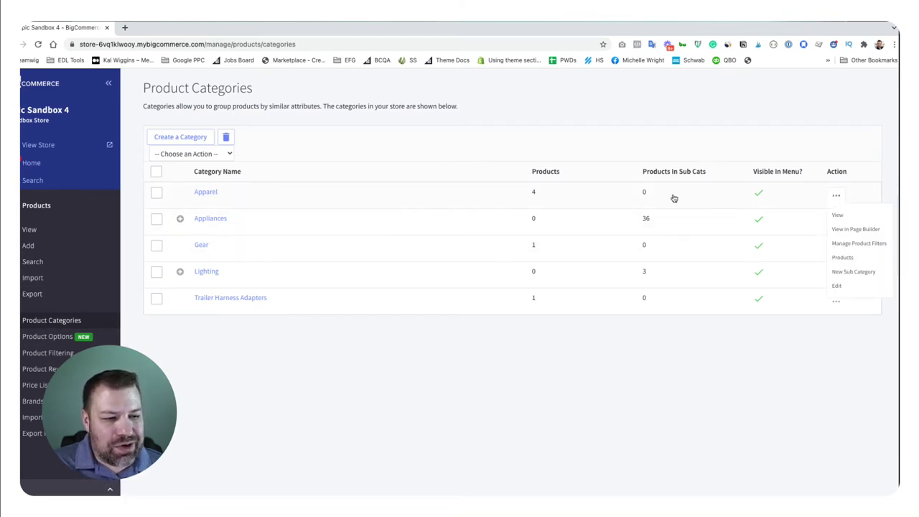
click(833, 196)
click(836, 198)
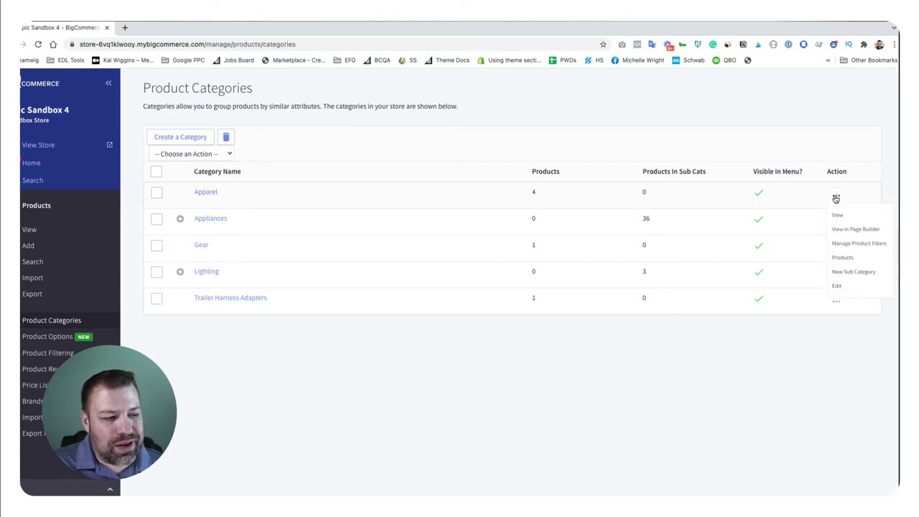
click(844, 258)
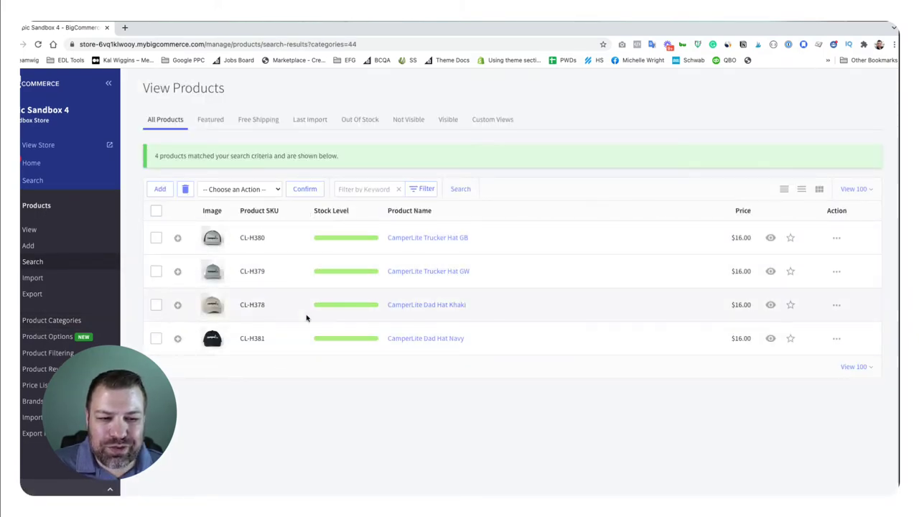
click(156, 210)
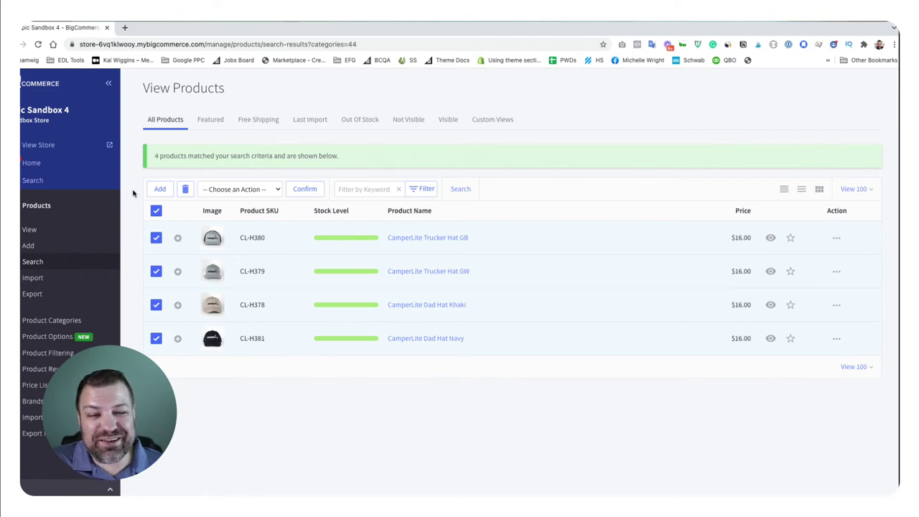
Select all five product categories and start deleting them.
click(43, 323)
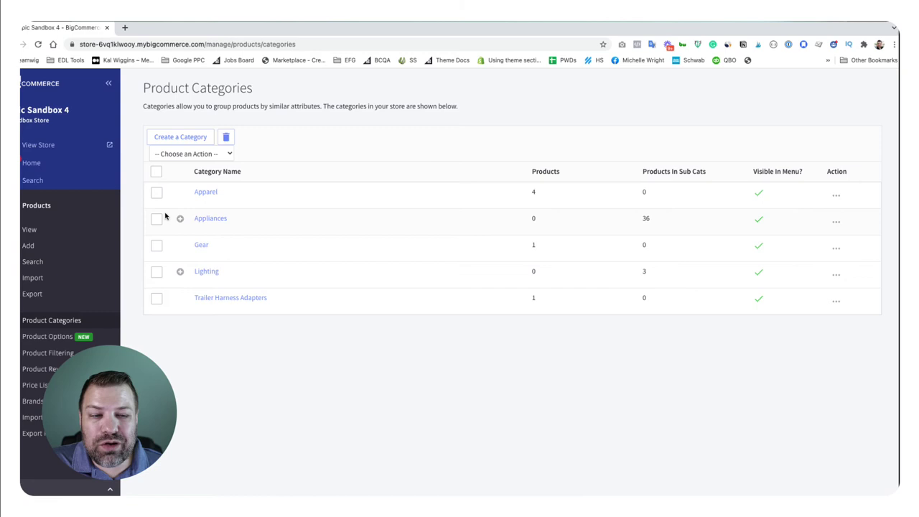
click(156, 172)
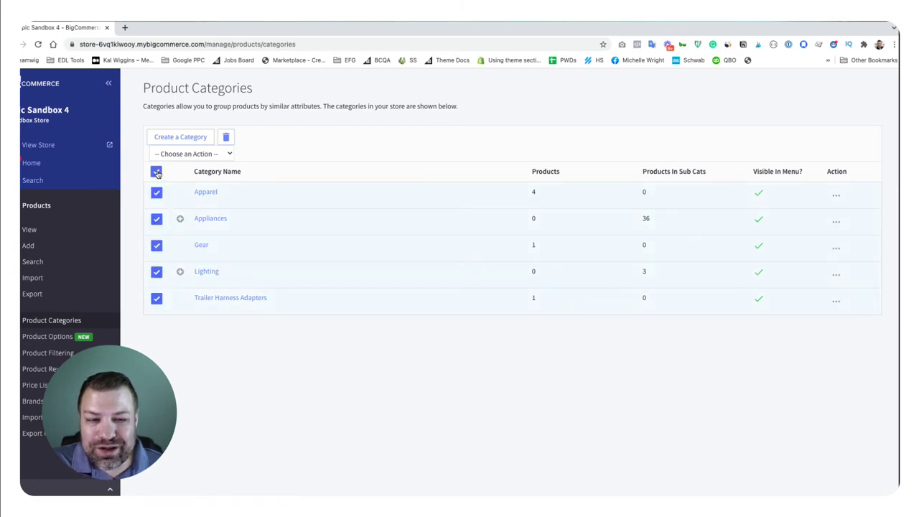
click(224, 138)
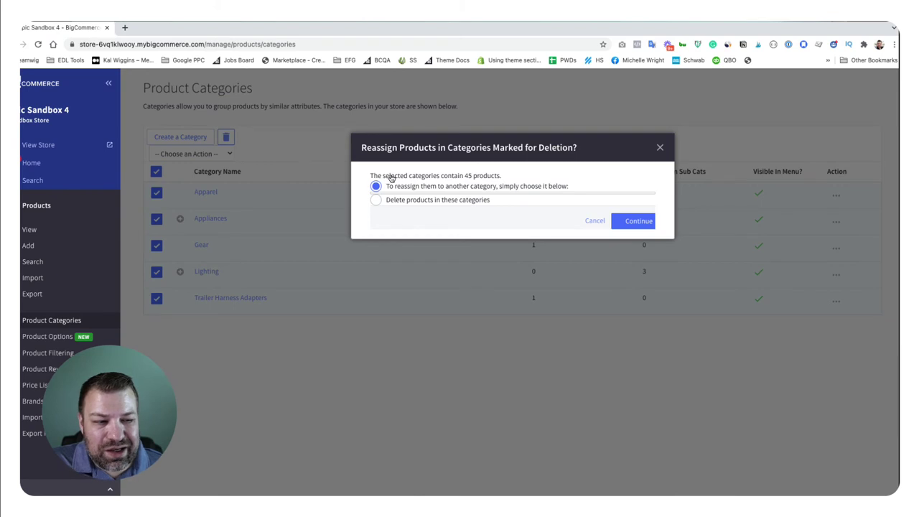
Choose to delete the 45 products in these categories instead of reassigning them, and continue.
double_click(468, 175)
mouse_move(468, 175)
mouse_down()
mouse_move(508, 179)
mouse_move(465, 175)
mouse_up()
click(395, 202)
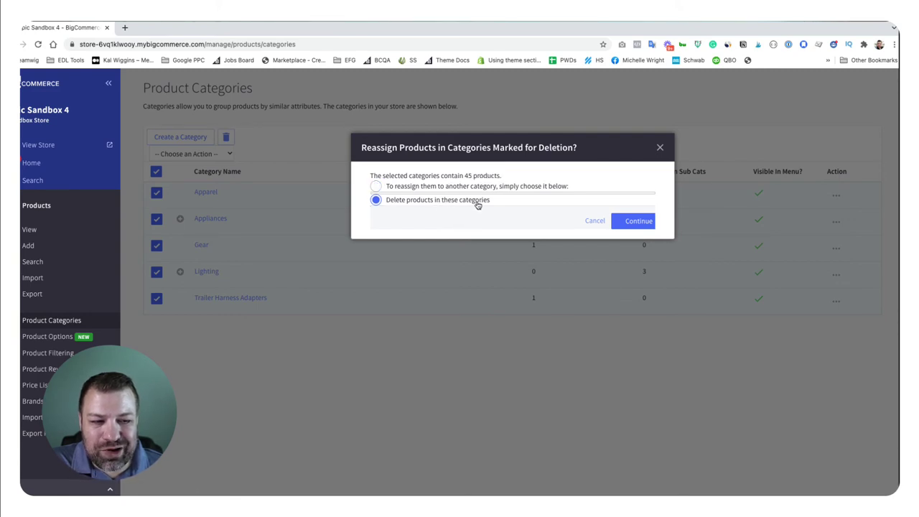
click(645, 225)
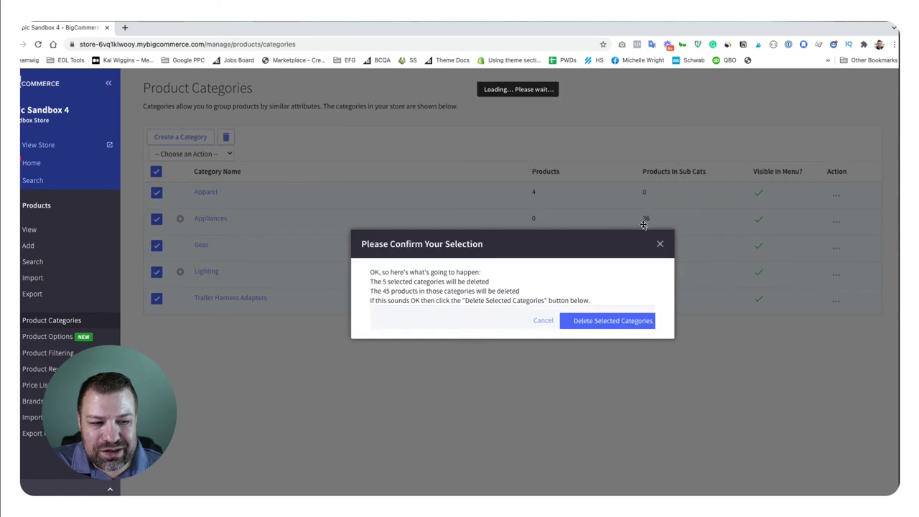
Confirm 'Delete Selected Categories' so all categories and their products are removed.
click(612, 321)
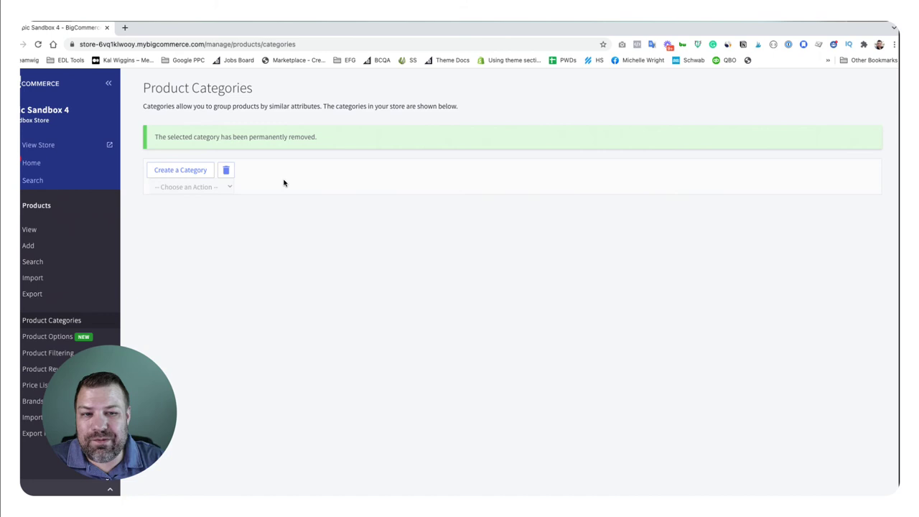
Go to the View Products list to check that no products remain.
click(32, 230)
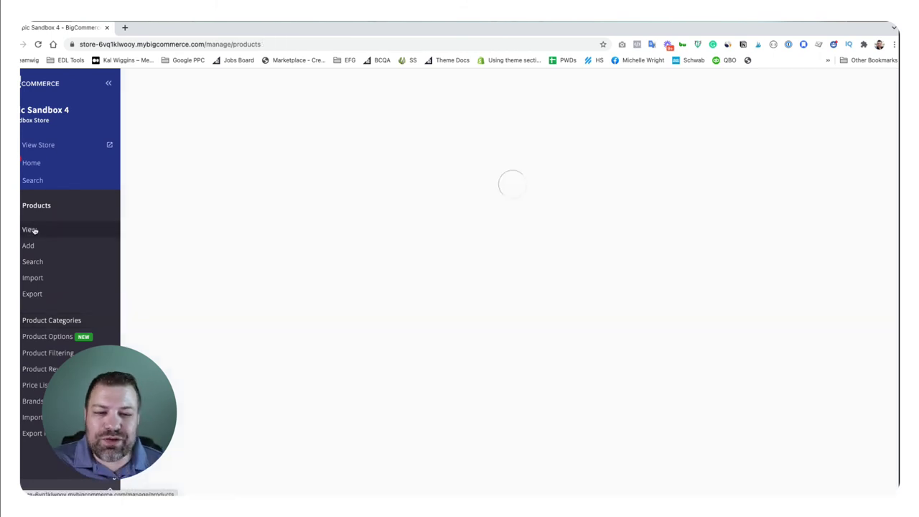